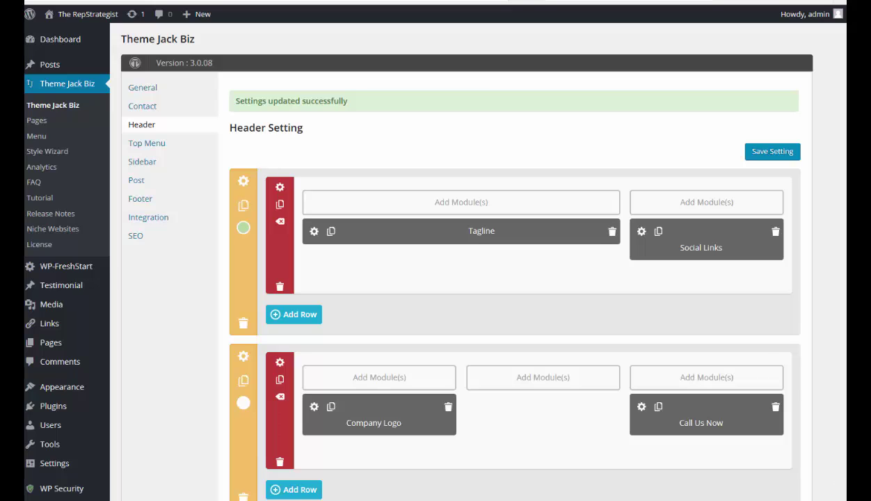
Open the Call Us Now module's settings and set the button background color to yellow, raising the preset's saturation to the maximum.
left_click(642, 409)
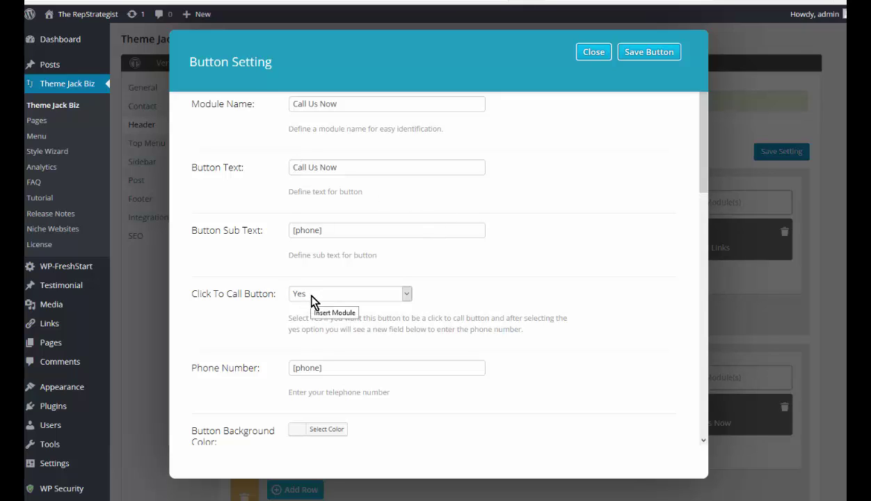
scroll(341, 289, "down", 1)
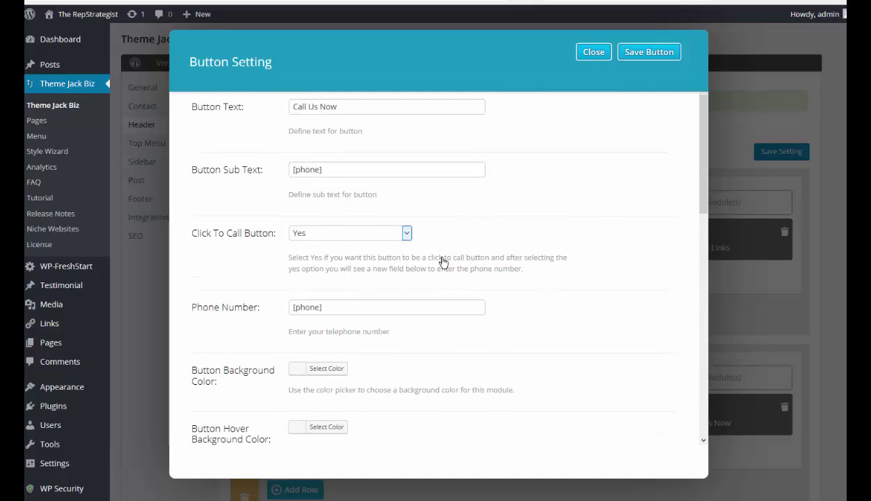
scroll(446, 258, "down", 1)
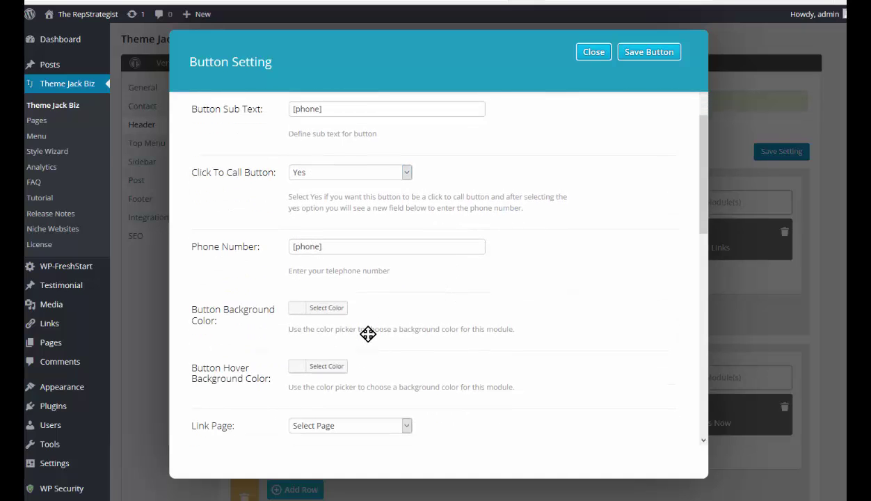
left_click(290, 314)
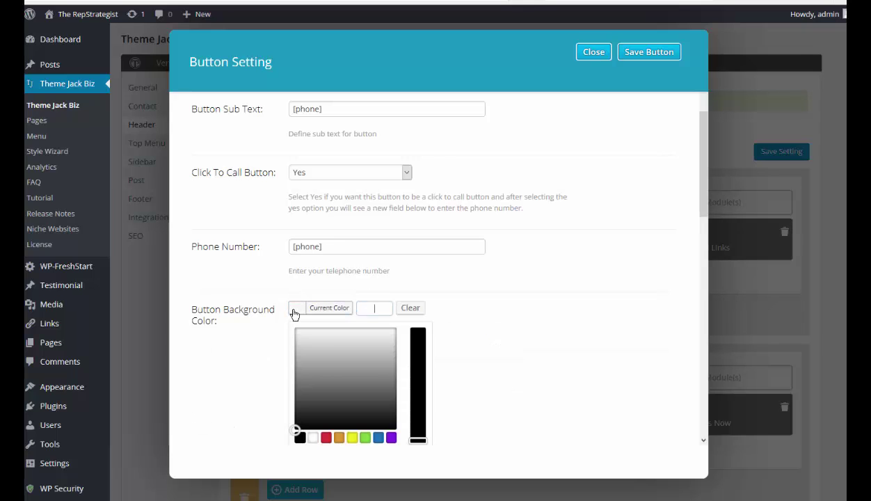
left_click(479, 372)
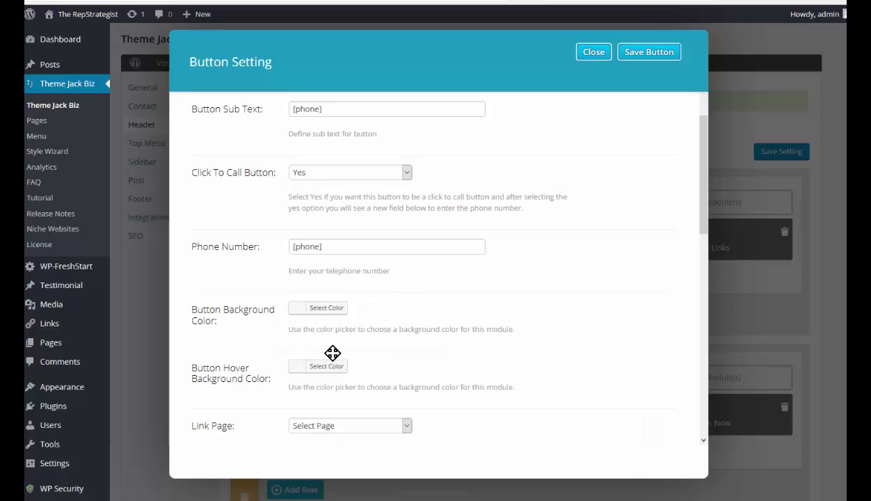
left_click(296, 311)
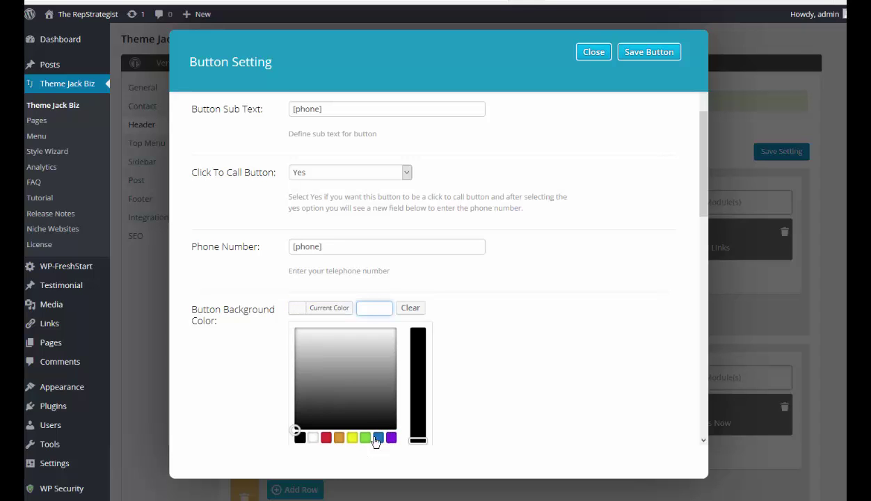
left_click(351, 438)
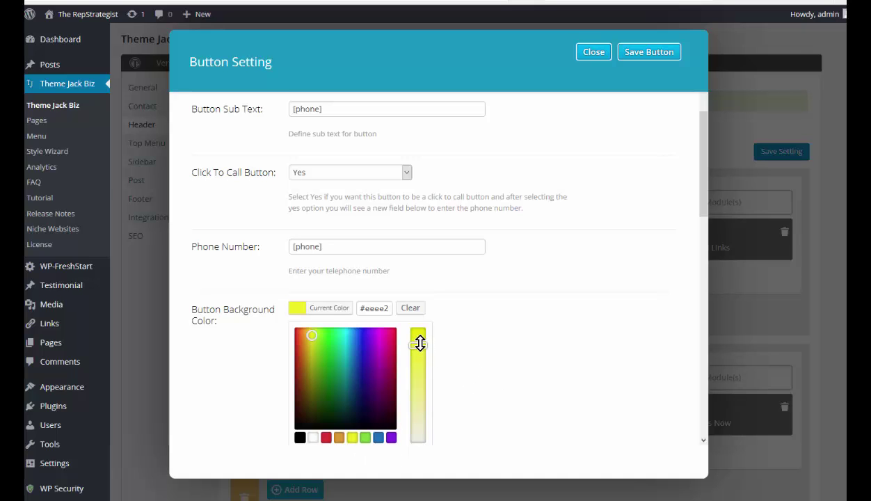
left_click_drag(420, 343, 417, 328)
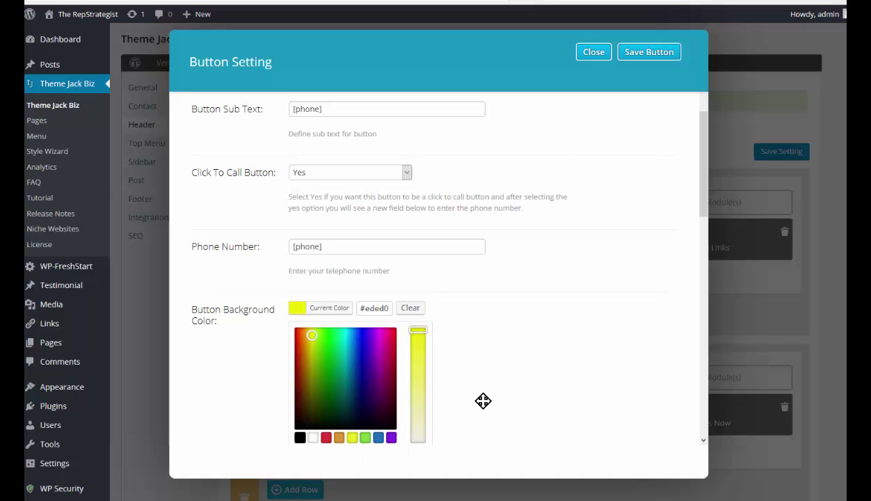
Set the button hover background color to the preset light green.
scroll(482, 400, "down", 3)
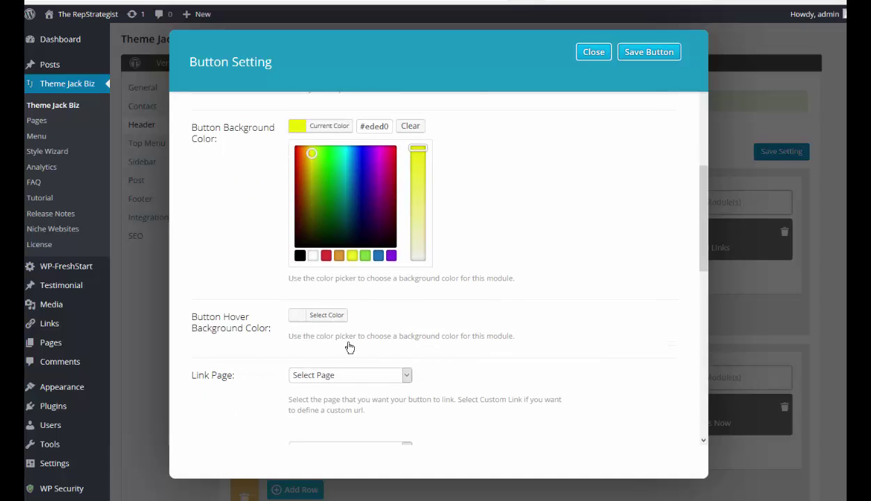
left_click(300, 315)
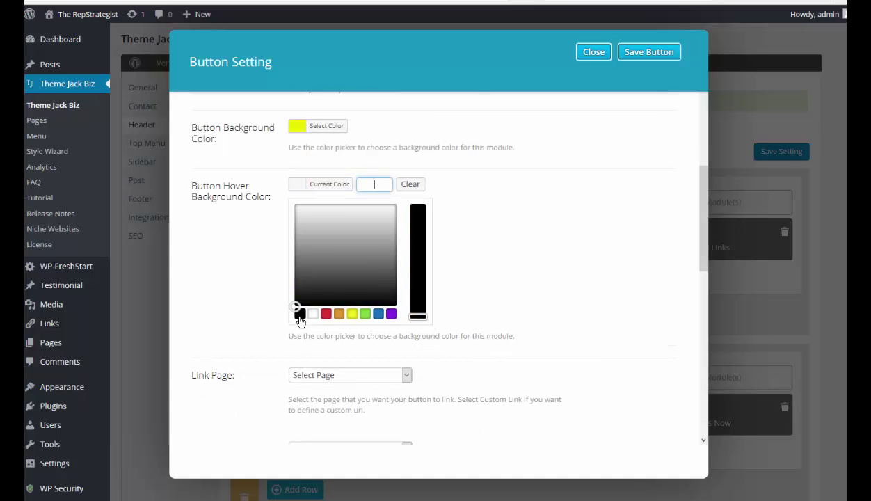
left_click(366, 314)
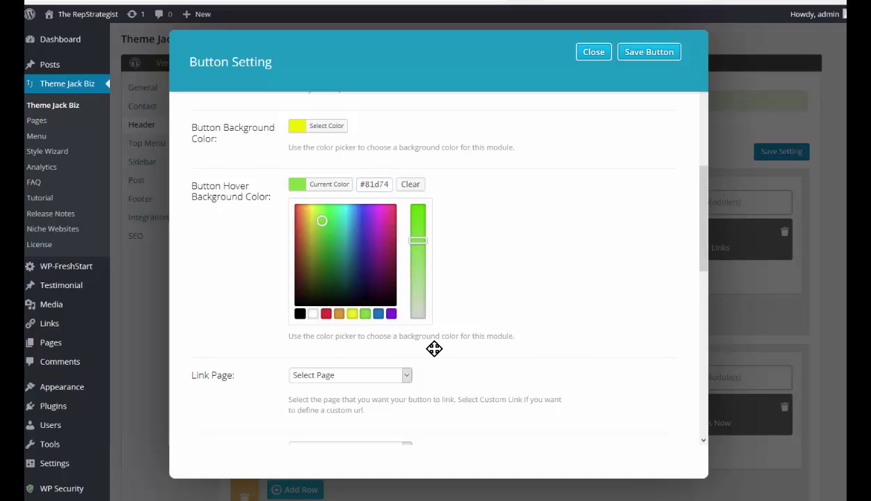
Link the button to the Contact Us page and set the URL to open In The New Tab.
scroll(438, 355, "down", 1)
left_click(390, 315)
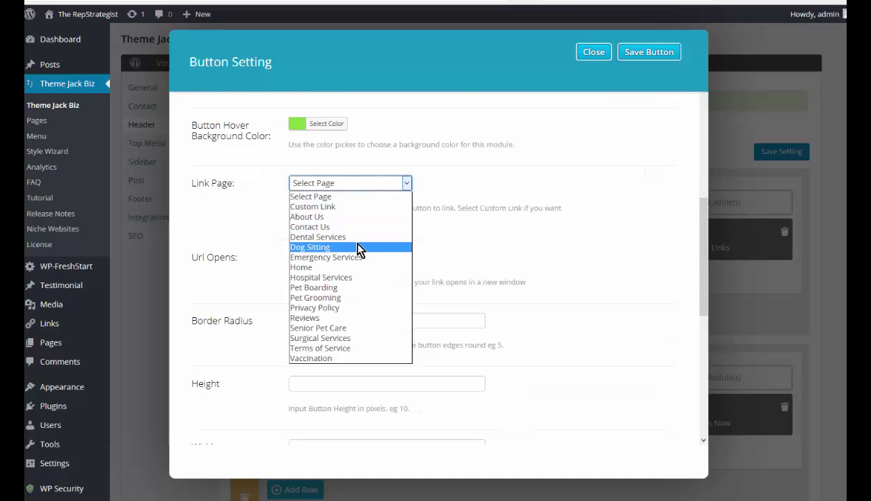
left_click(322, 229)
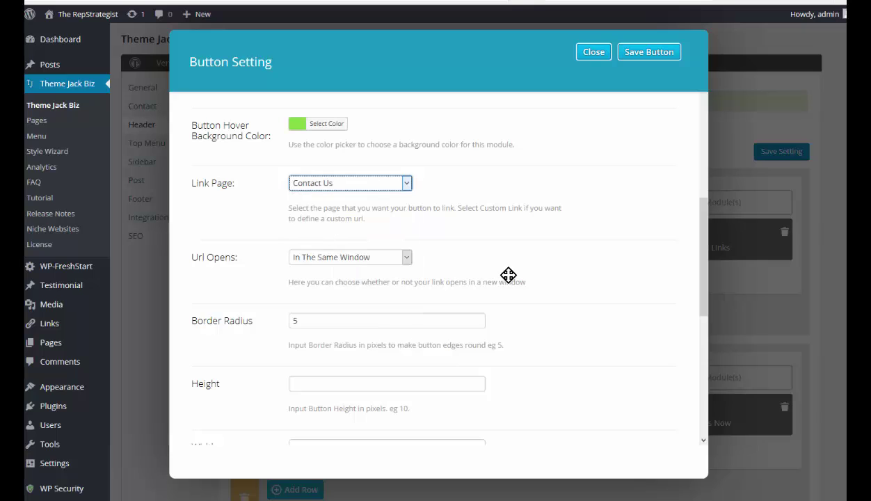
left_click(407, 262)
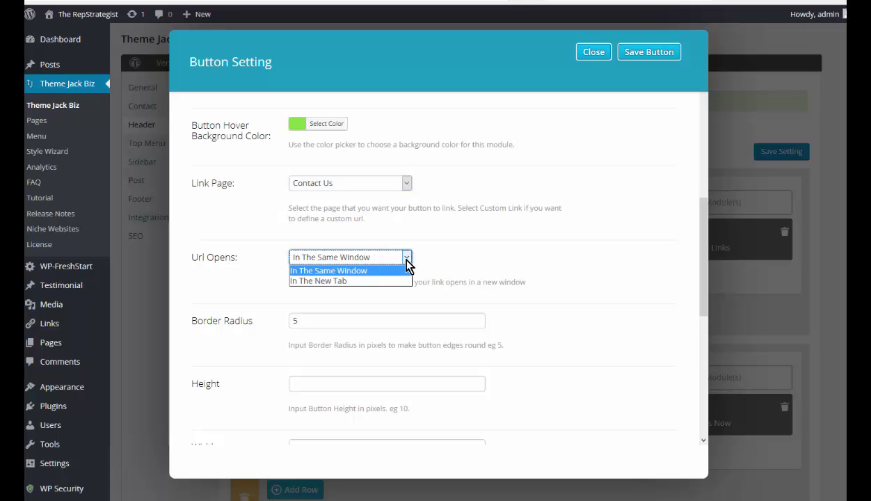
left_click(339, 285)
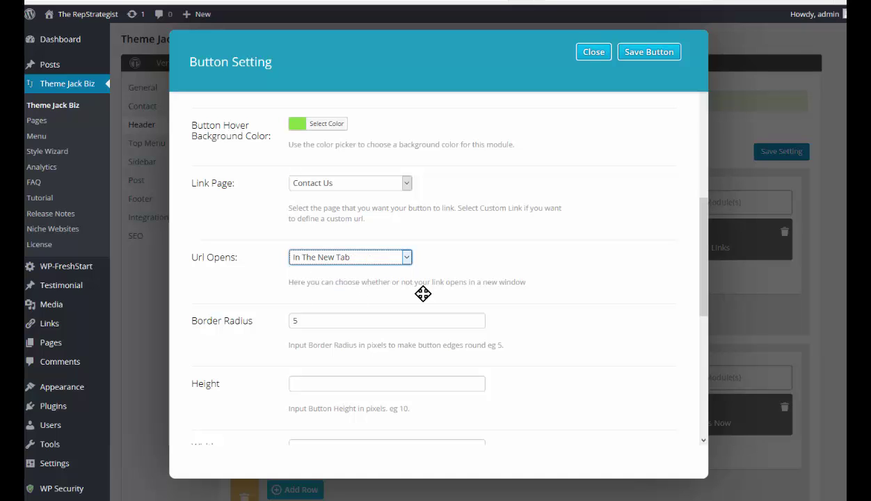
Set the button's height to 20 pixels and its width to 60 percent.
scroll(503, 298, "down", 2)
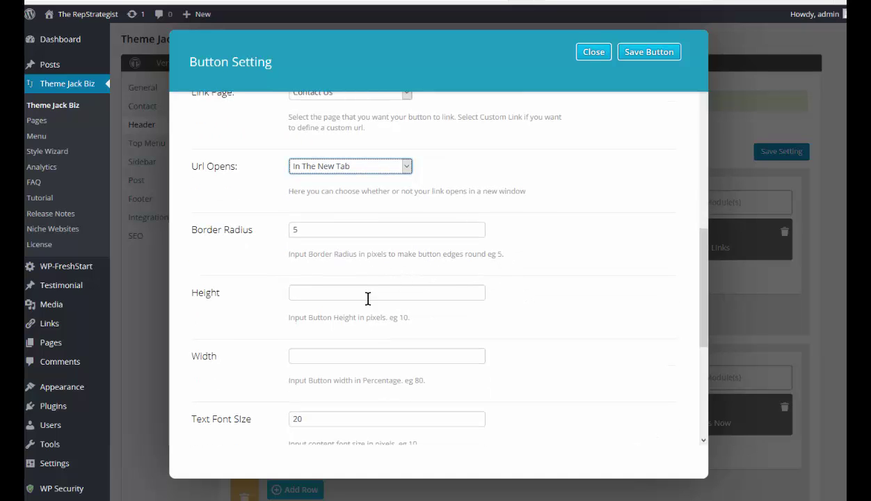
scroll(382, 287, "down", 1)
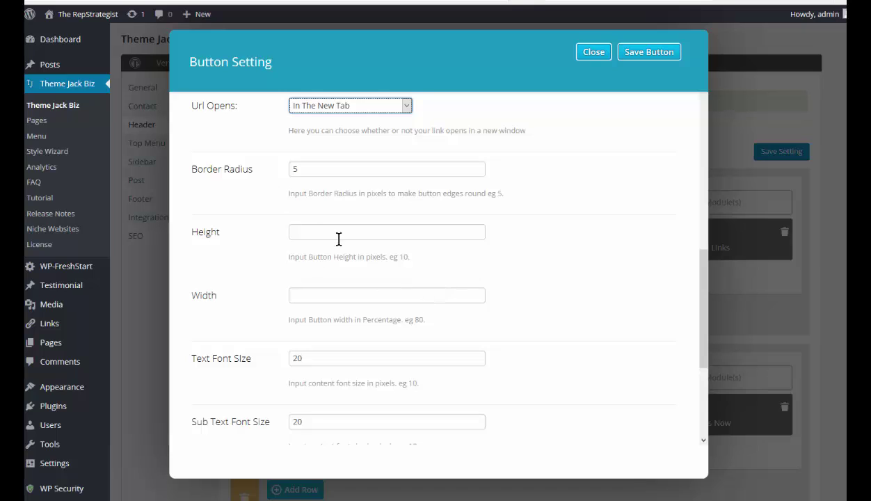
left_click(311, 232)
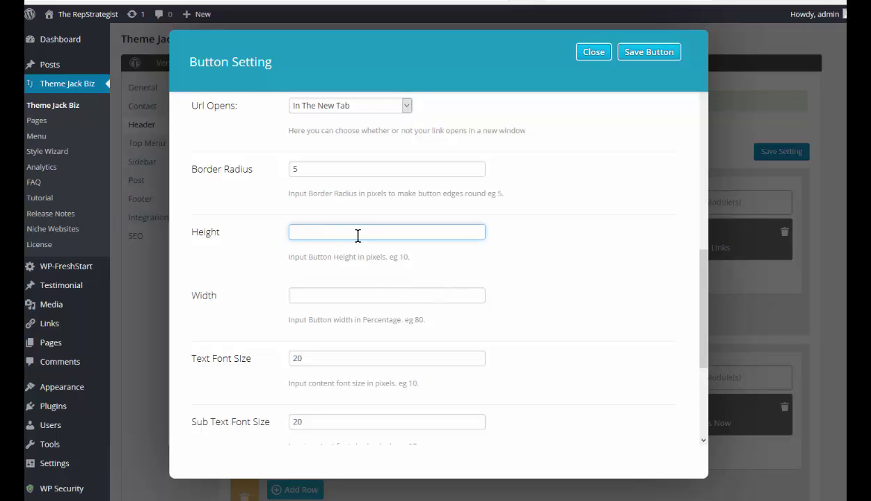
type("20")
scroll(378, 270, "down", 1)
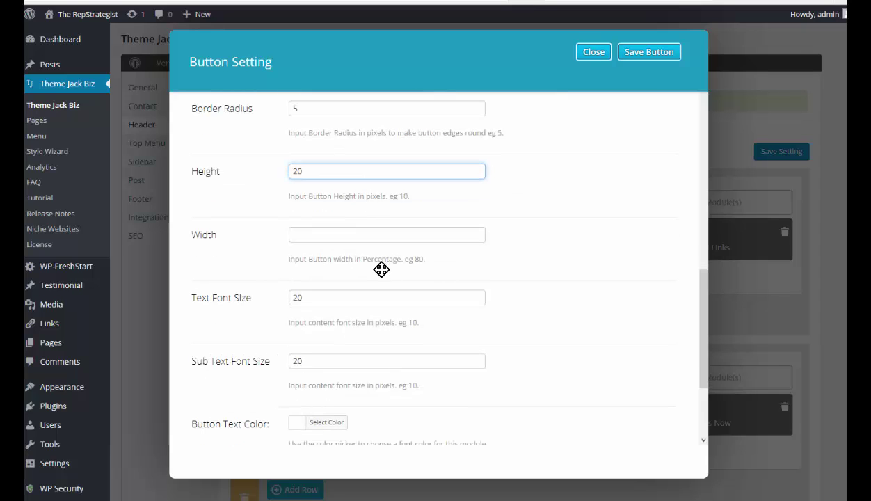
left_click(310, 235)
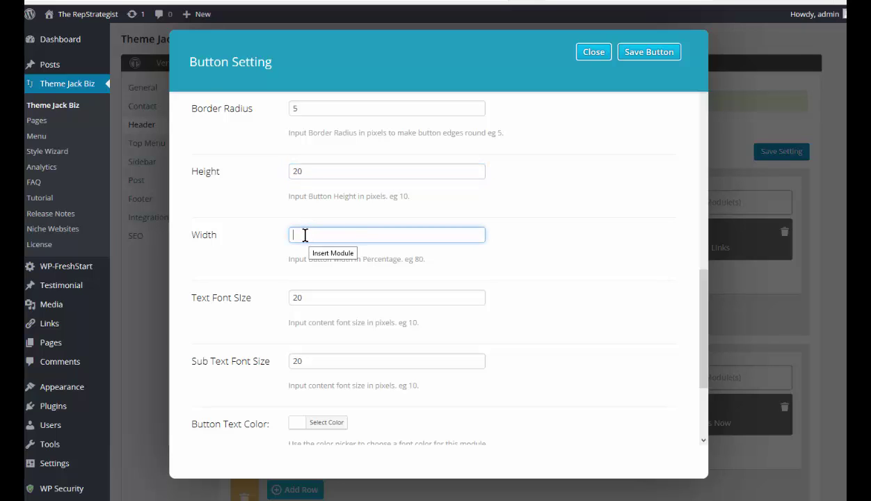
type("60")
Choose white as the button text color and save the Call Us Now button.
scroll(392, 286, "down", 1)
scroll(392, 286, "down", 1)
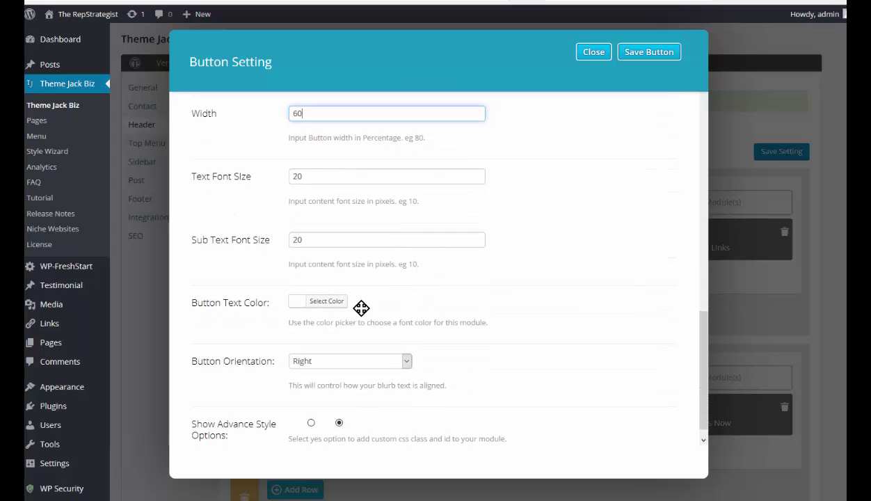
scroll(377, 306, "down", 1)
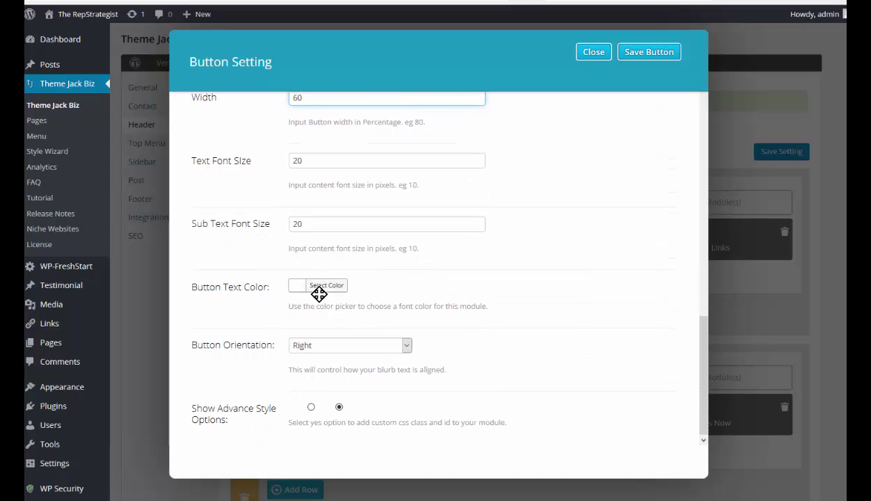
left_click(325, 286)
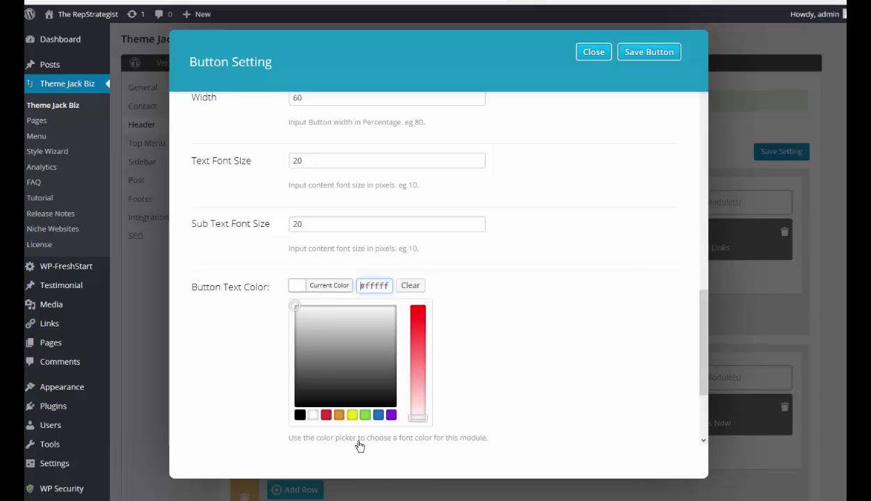
left_click(314, 419)
left_click(493, 328)
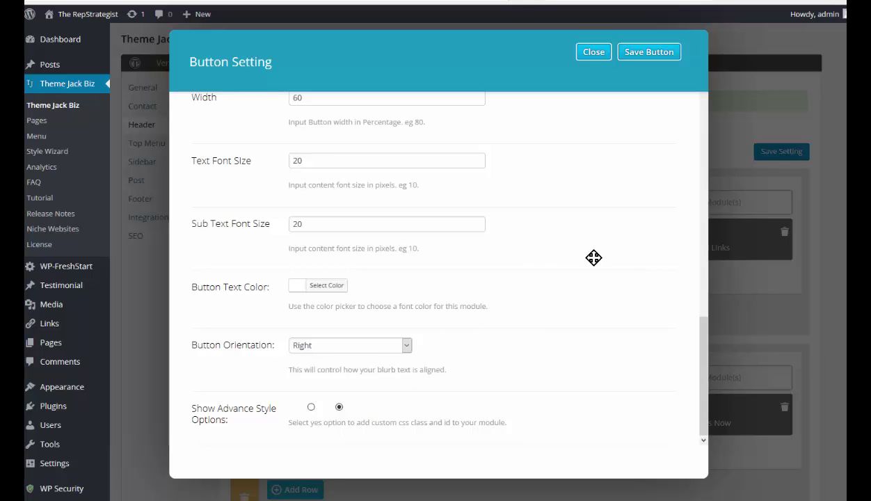
left_click(647, 54)
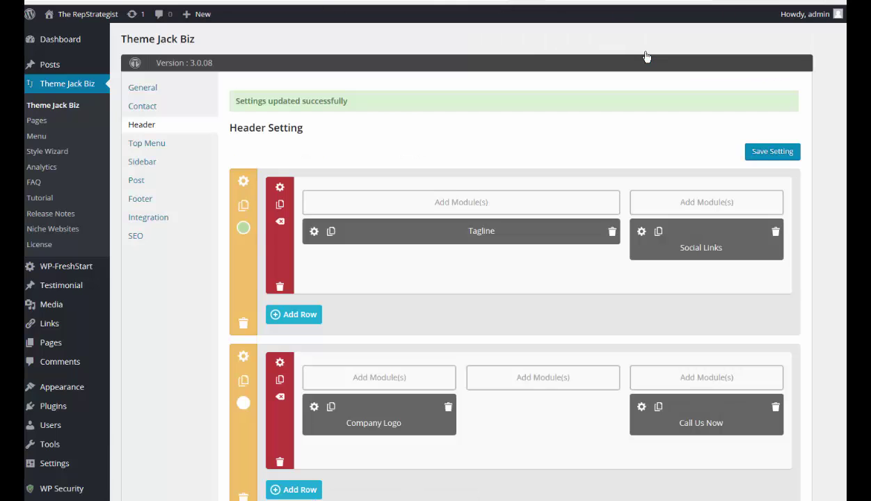
Reopen the Call Us Now module's settings, set the height to 150 pixels and the width to 80 percent, and save the button.
scroll(752, 143, "down", 1)
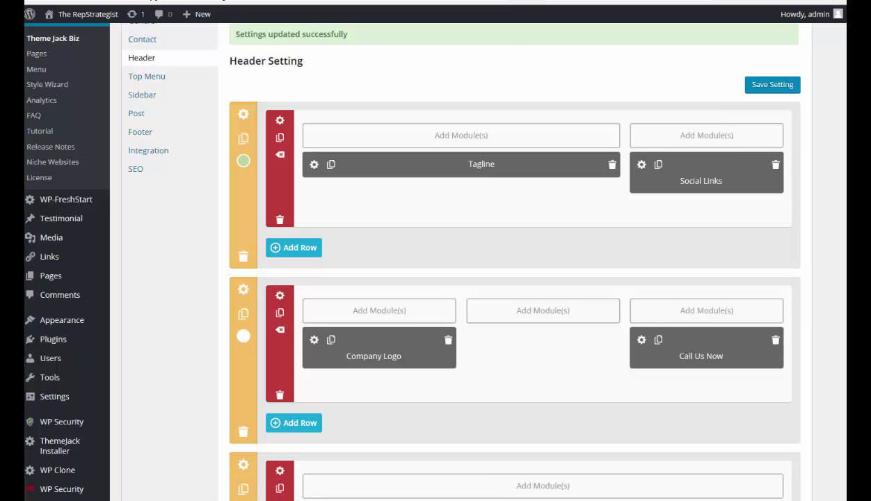
key("ctrl+Tab")
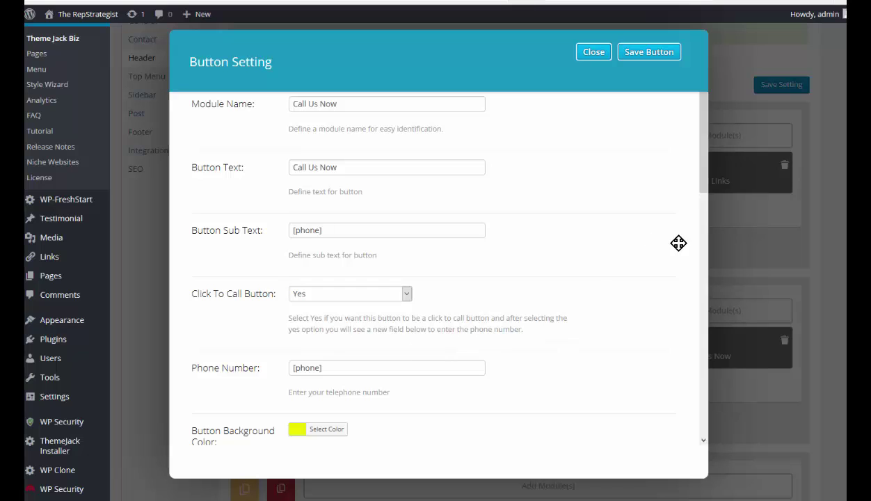
scroll(682, 223, "down", 3)
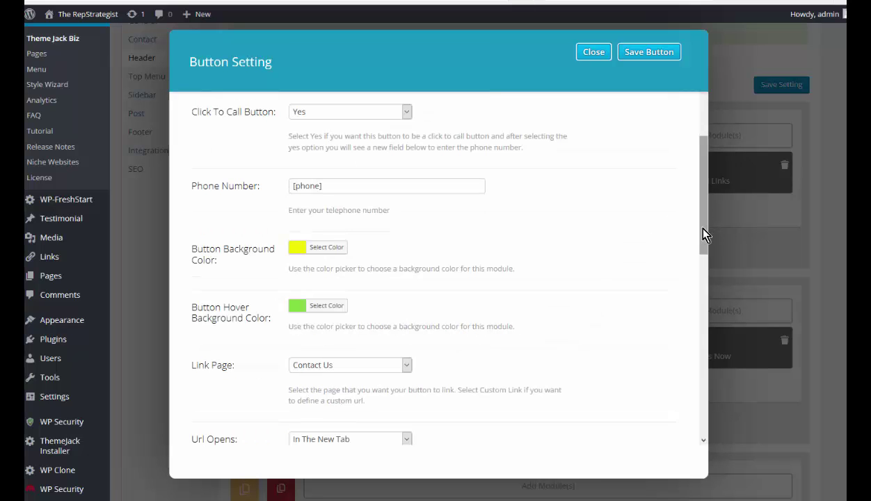
left_click_drag(702, 267, 701, 343)
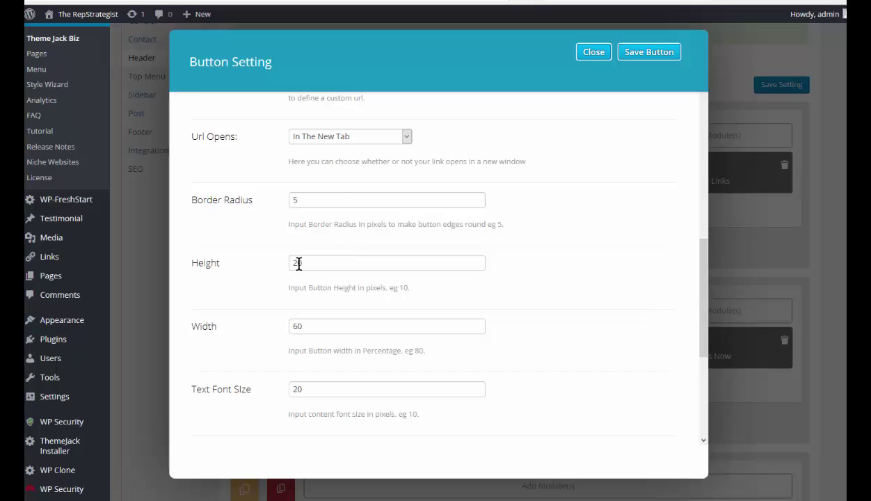
left_click_drag(295, 263, 303, 262)
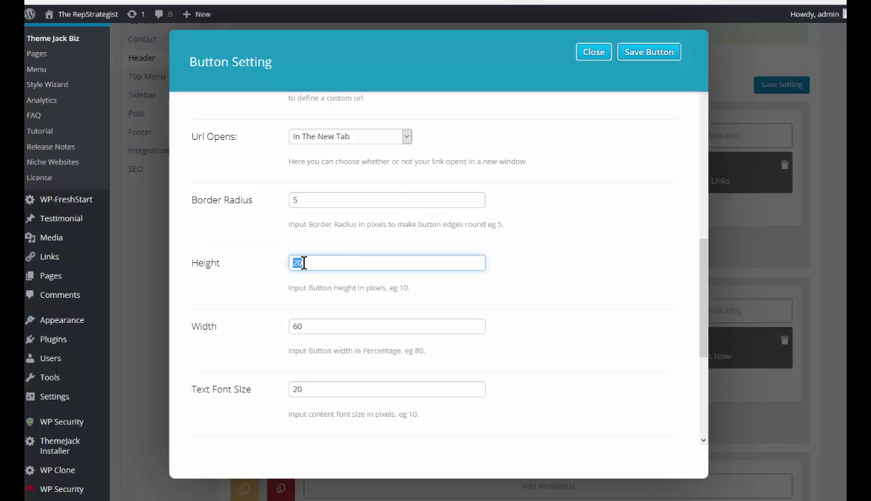
type("150")
left_click_drag(295, 325, 297, 322)
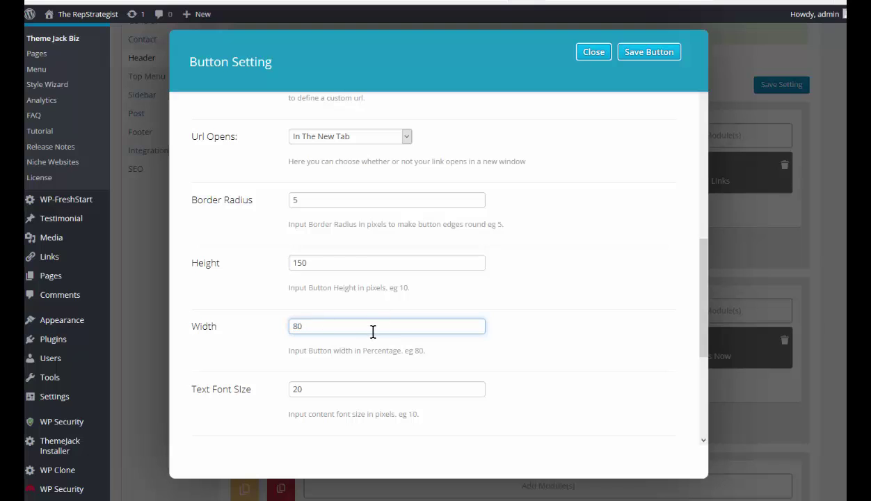
scroll(364, 343, "down", 1)
scroll(365, 344, "down", 1)
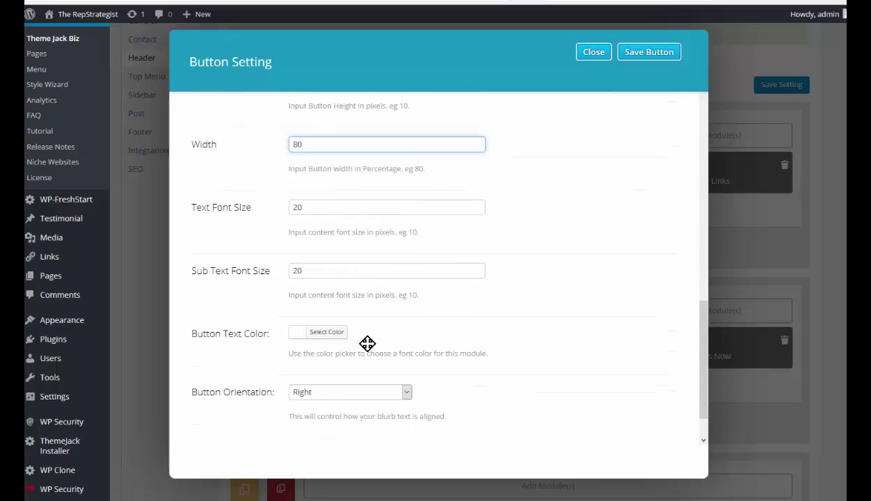
scroll(403, 345, "down", 1)
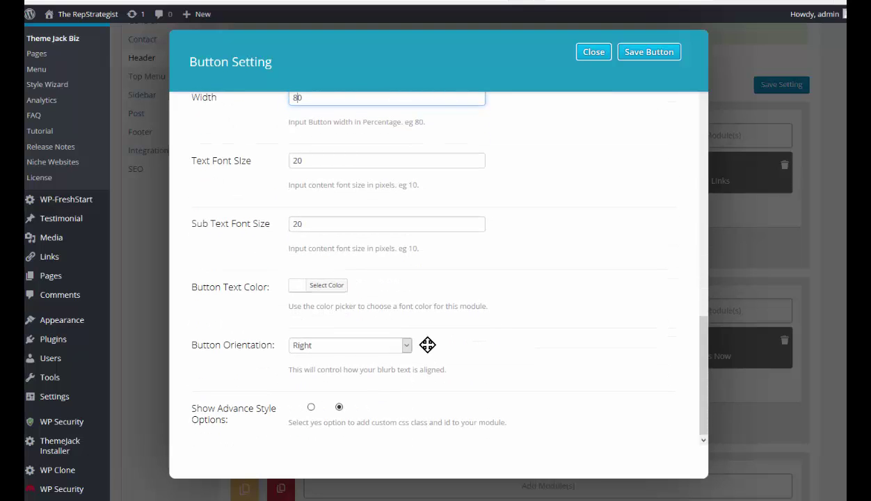
scroll(457, 354, "up", 1)
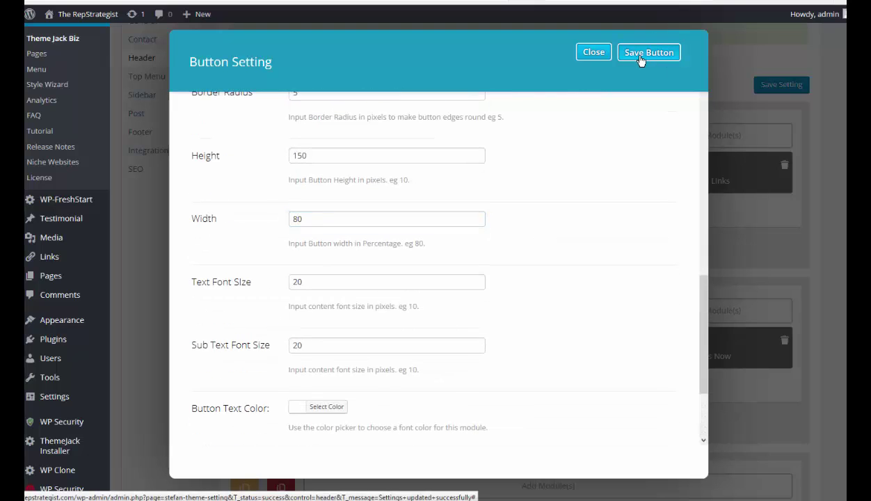
left_click(637, 60)
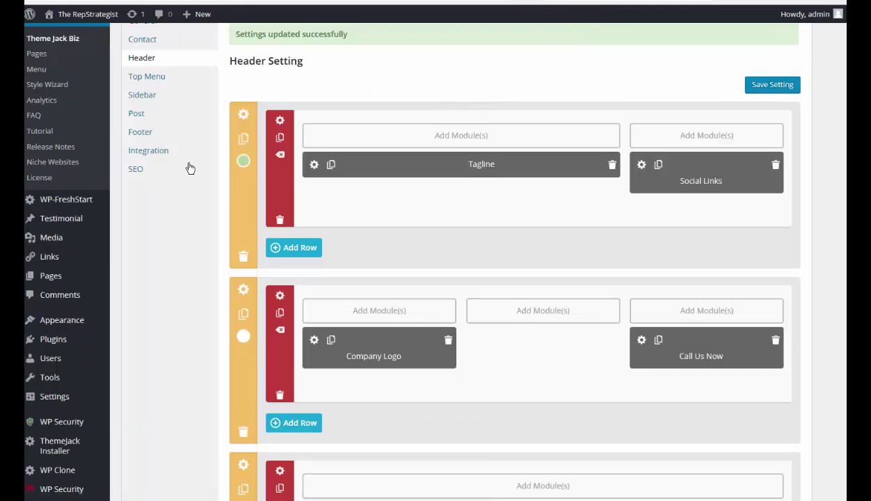
left_click(188, 171)
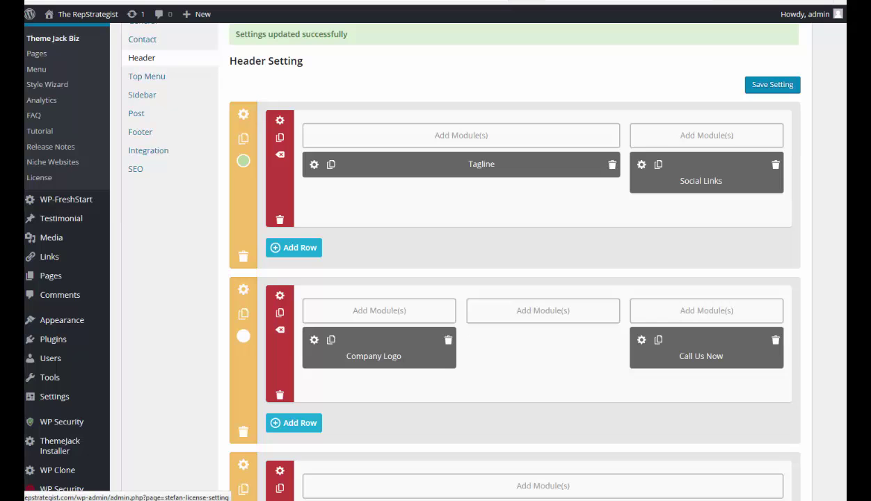